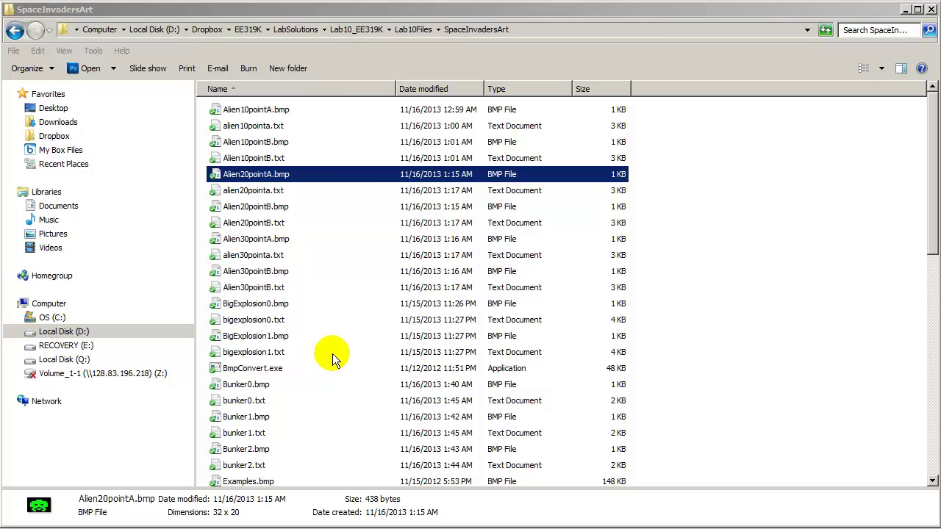
Bring up the Open with choices for Alien20pointA.bmp in Explorer.
right_click(251, 181)
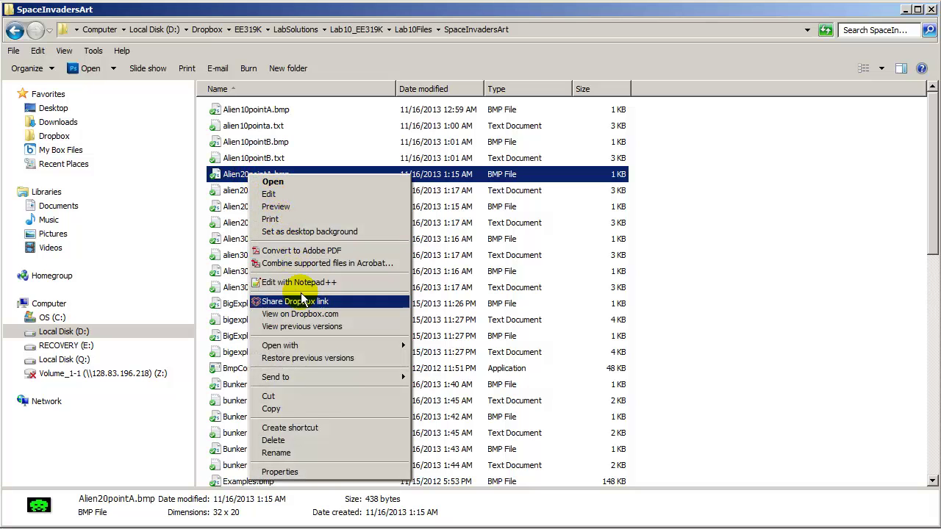
mouse_move(307, 351)
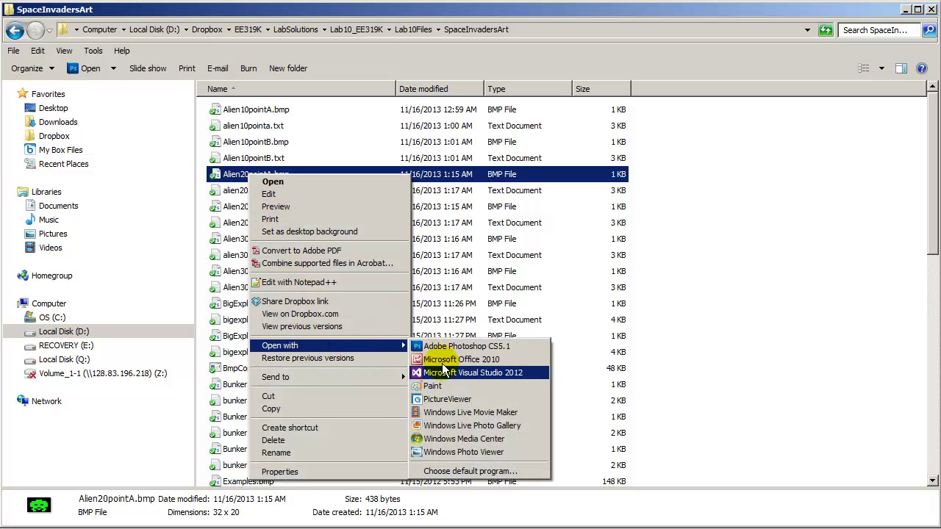
Open Alien20pointA.bmp in Paint and magnify the 32 × 20 sprite to 500%.
left_click(439, 386)
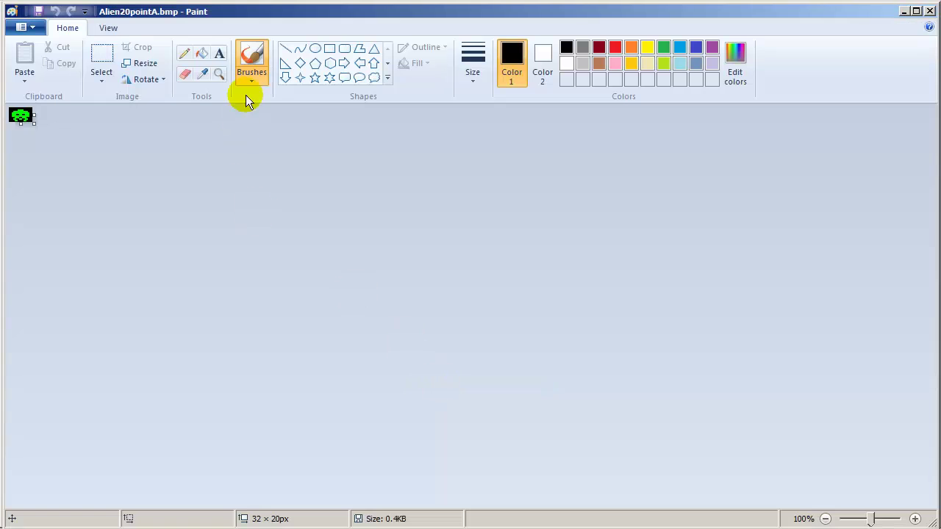
left_click(220, 74)
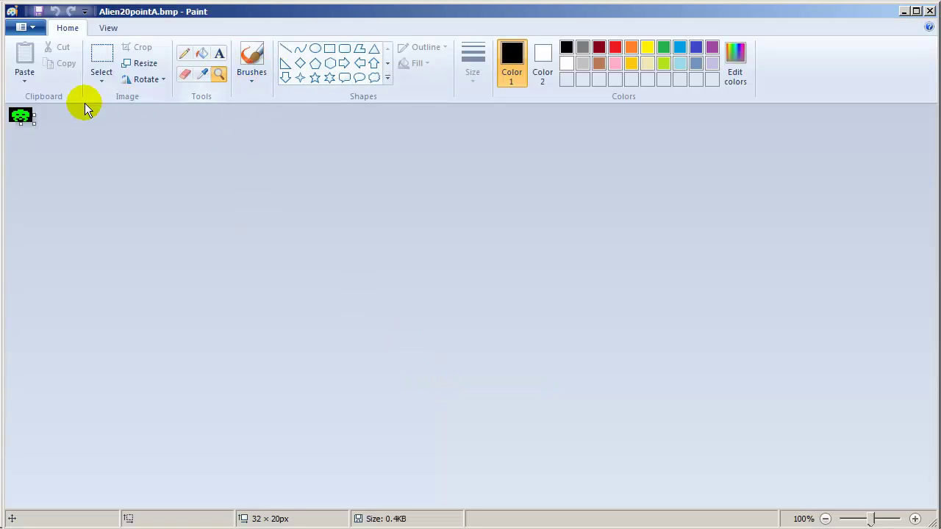
left_click(26, 117)
left_click(26, 117)
left_click(26, 117)
left_click(26, 116)
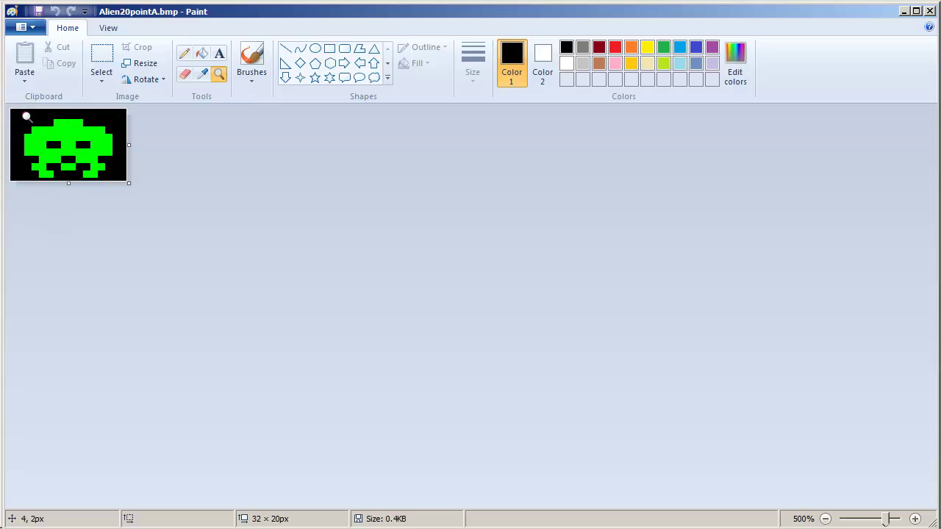
Sample the black background and set up the Pencil with red as the drawing colour.
left_click(209, 74)
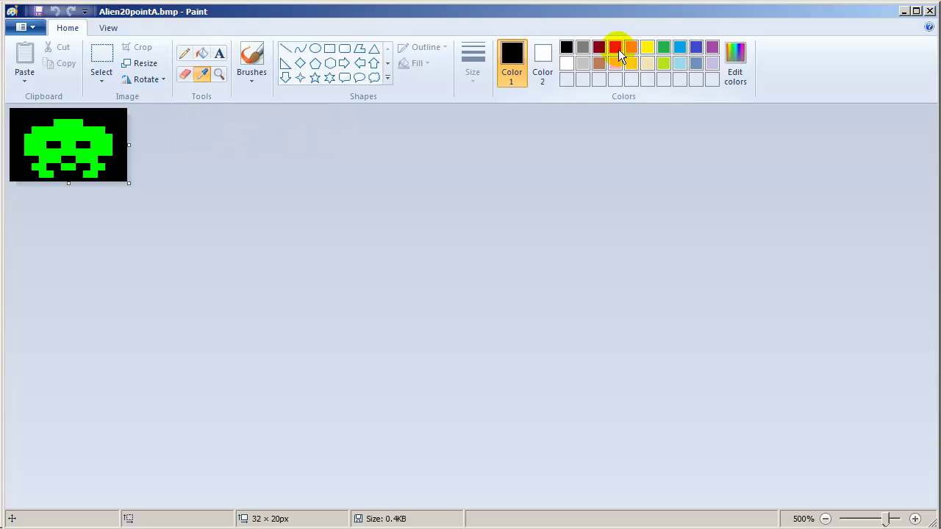
left_click(29, 116)
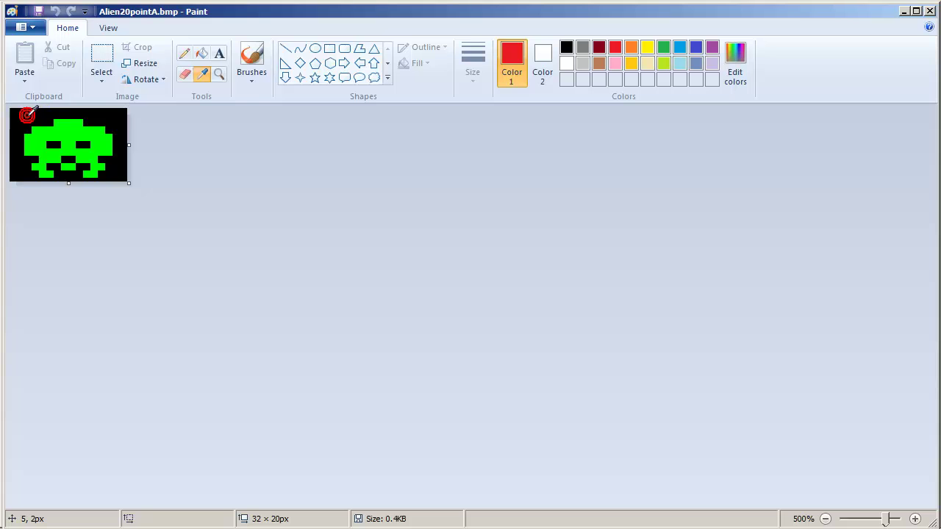
left_click(187, 56)
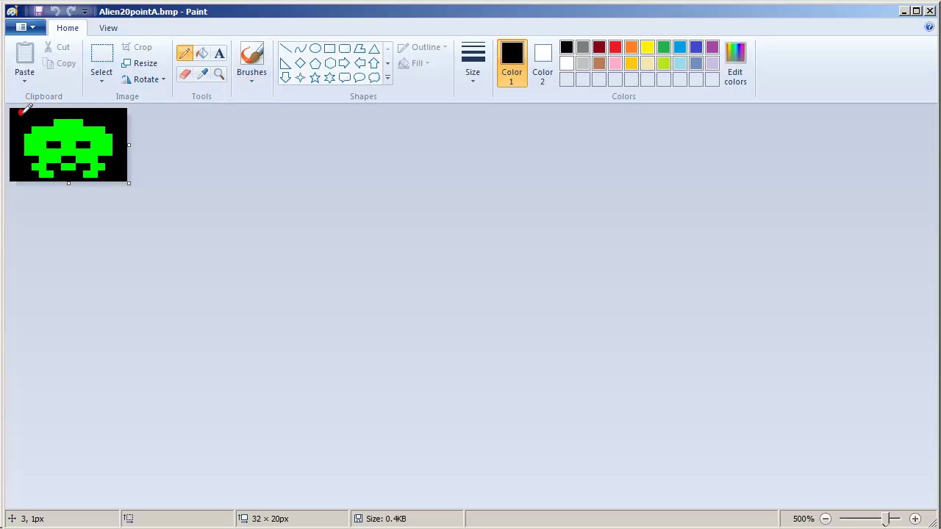
left_click(542, 62)
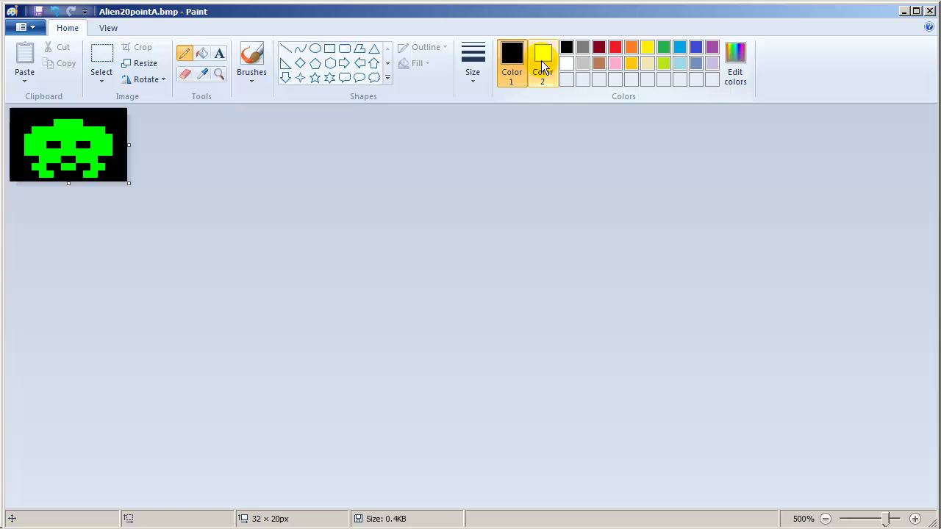
left_click(615, 50)
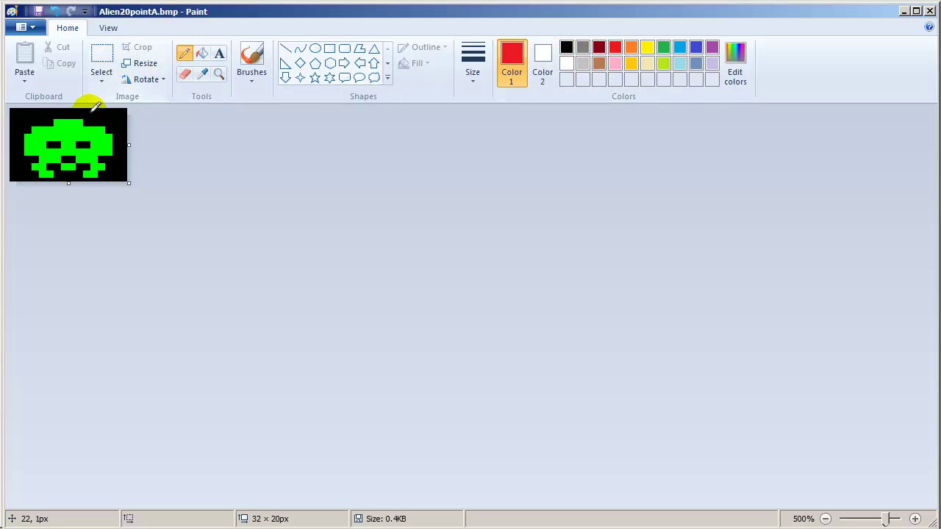
Draw a red left horn and a red right horn above the alien's head.
left_click(188, 57)
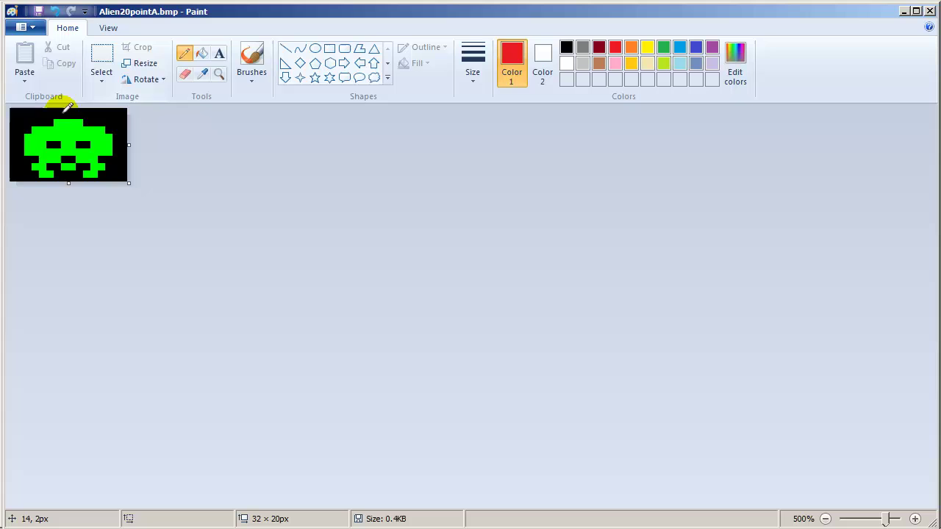
left_click(30, 115)
left_click(33, 117)
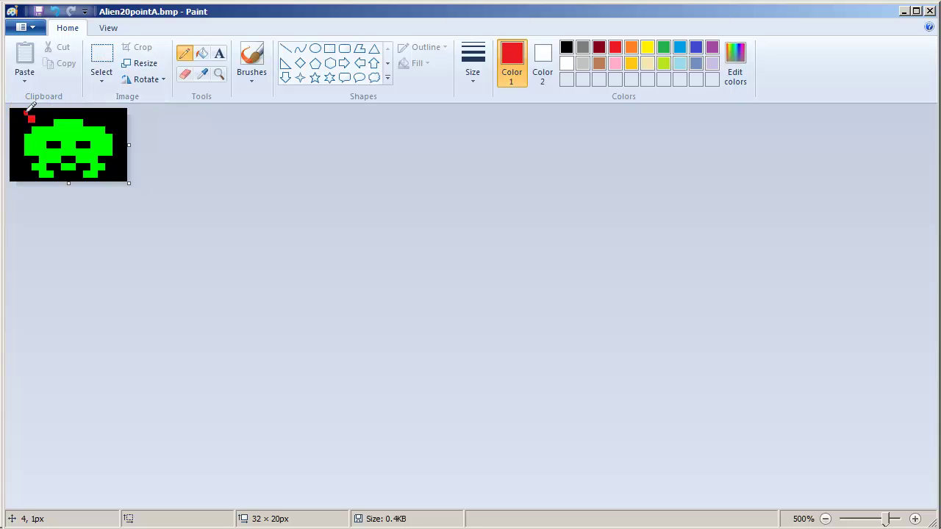
left_click(28, 114)
left_click(26, 110)
left_click(33, 125)
left_click(96, 130)
left_click(107, 117)
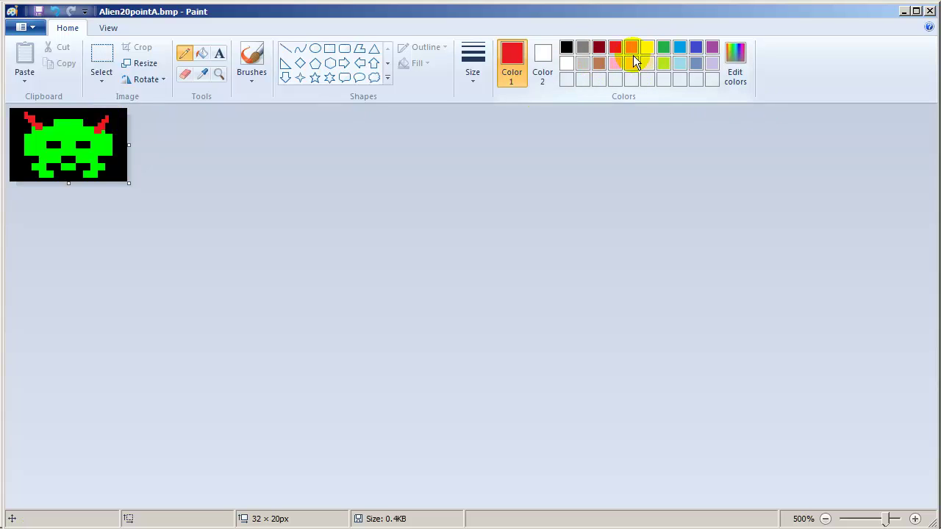
Add a white pencil pixel inside the alien's right and left eyes.
left_click(566, 63)
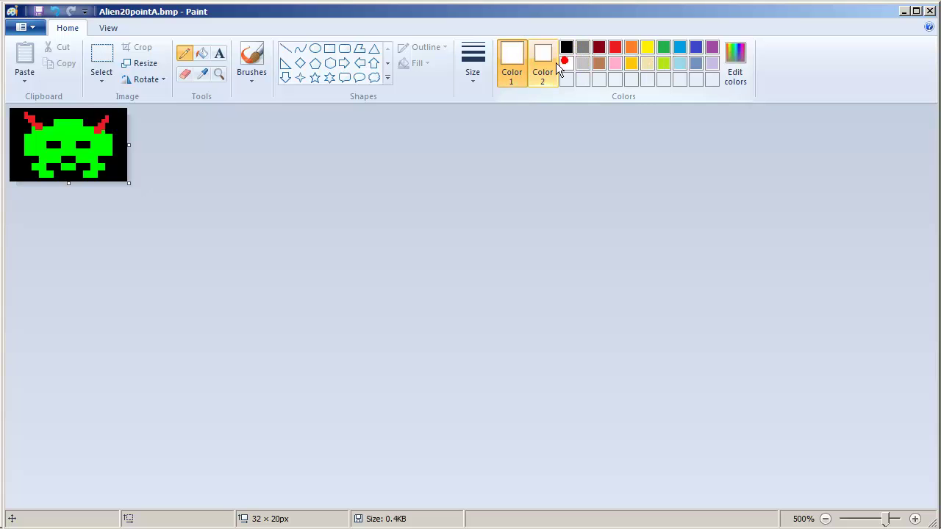
left_click(80, 144)
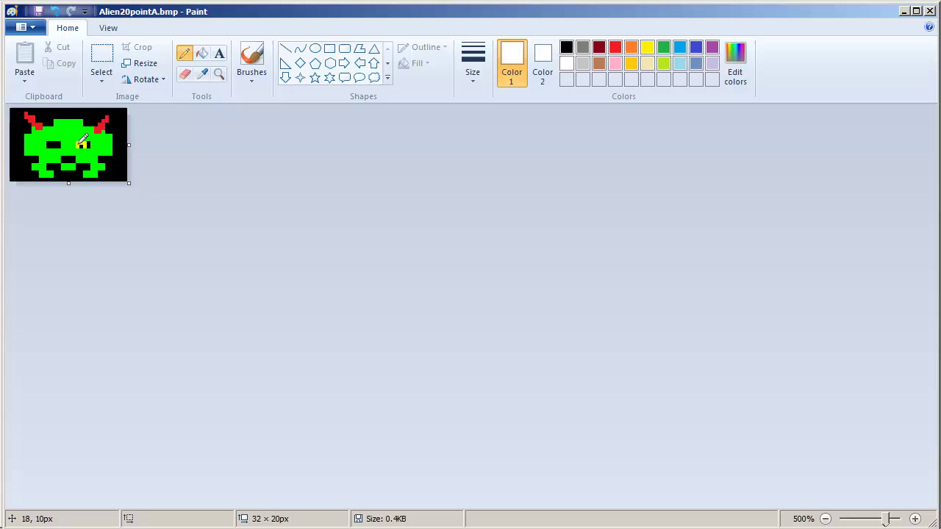
left_click(55, 147)
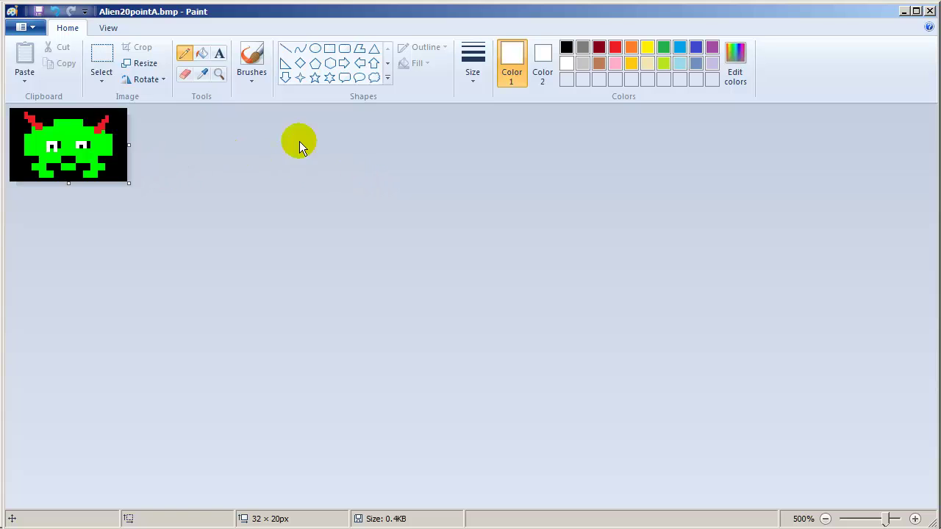
Save the edited picture as New.bmp, a 16 Color Bitmap in SpaceInvadersArt.
left_click(34, 30)
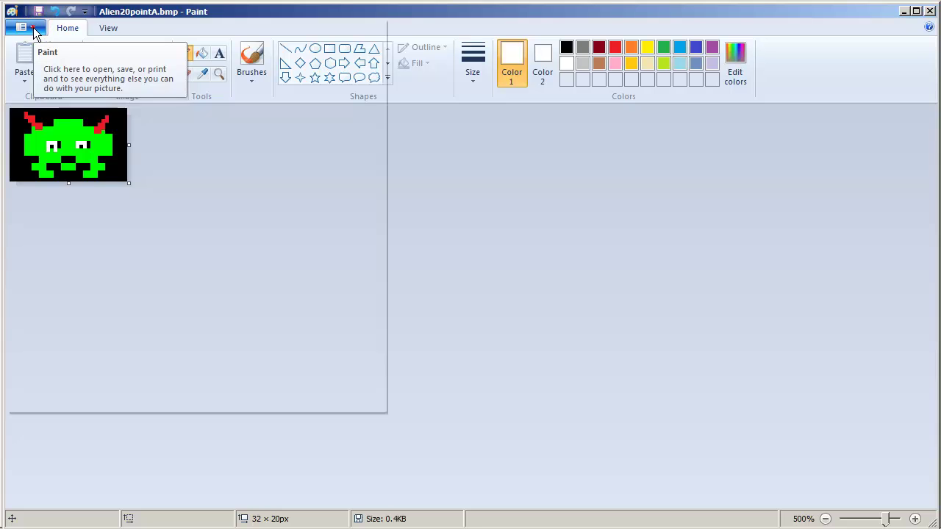
mouse_move(51, 150)
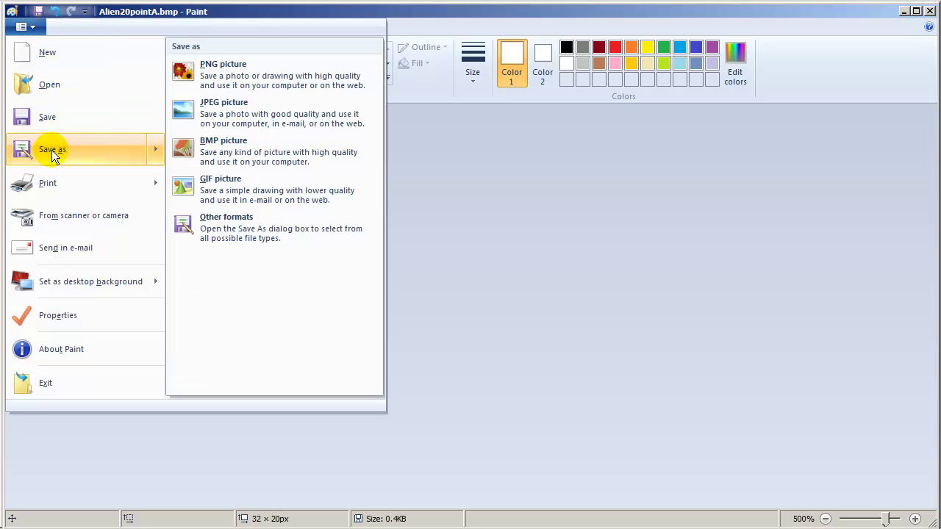
left_click(206, 156)
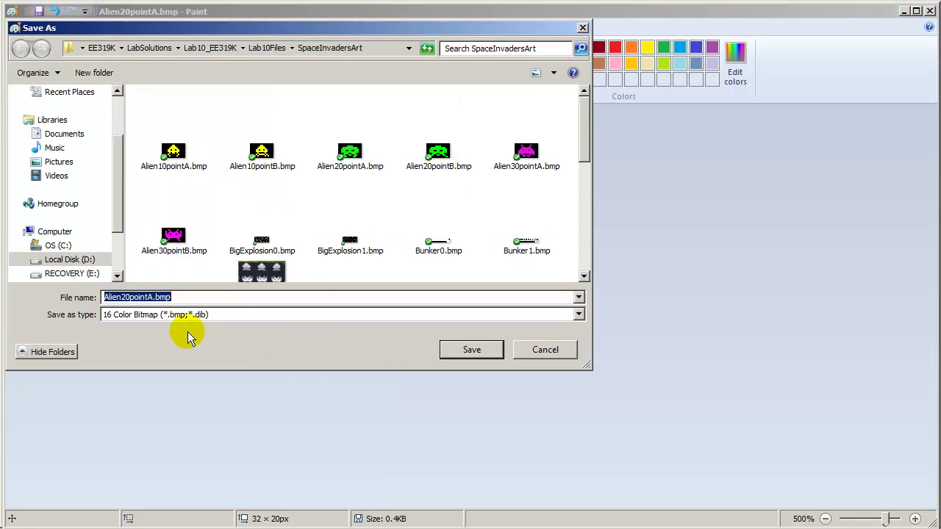
left_click(141, 297)
left_click_drag(152, 297, 90, 306)
type("N")
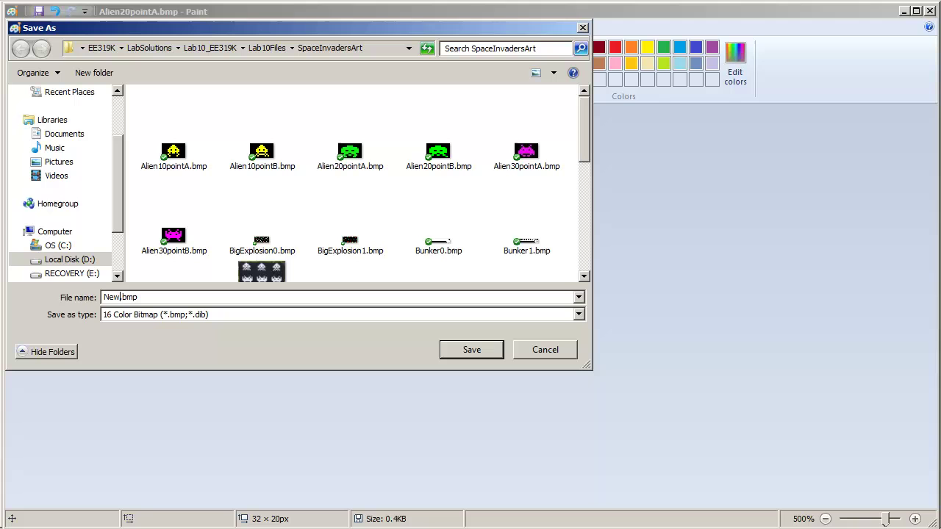
type("ew")
left_click(479, 348)
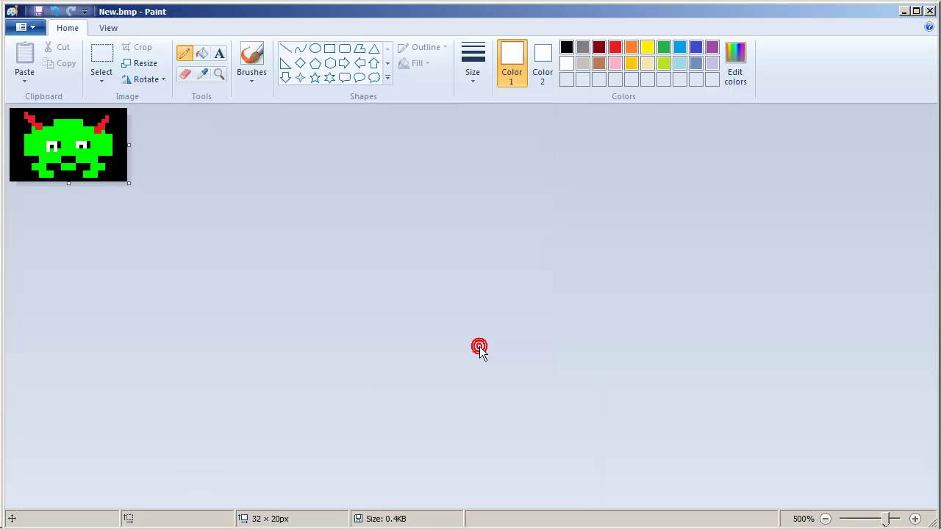
Close Paint, locate New.bmp in the folder, then select BmpConvert.exe.
left_click(927, 11)
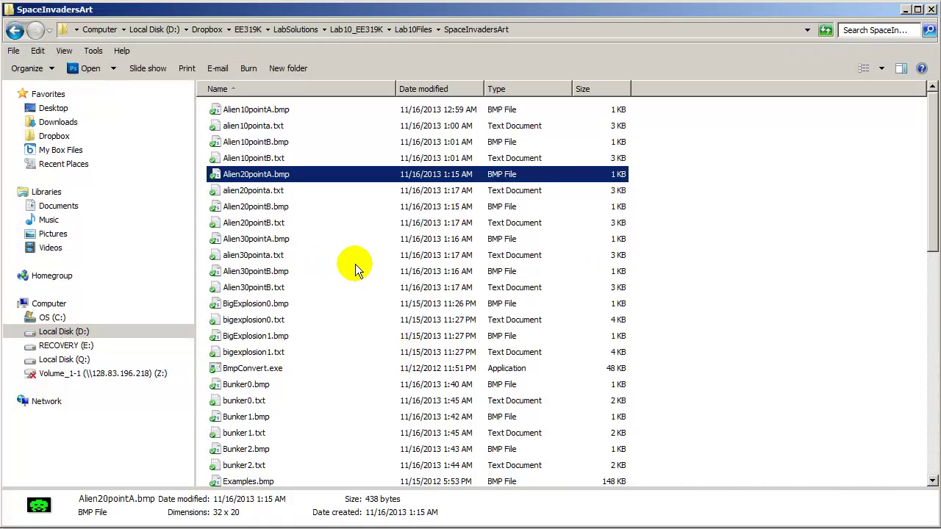
scroll(355, 263, "down", 4)
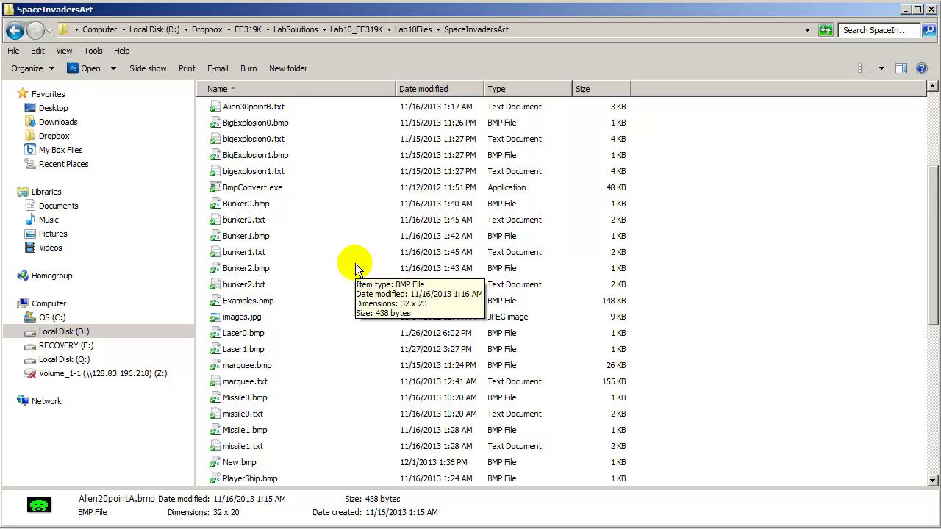
scroll(355, 263, "down", 2)
left_click(246, 360)
scroll(285, 364, "up", 1)
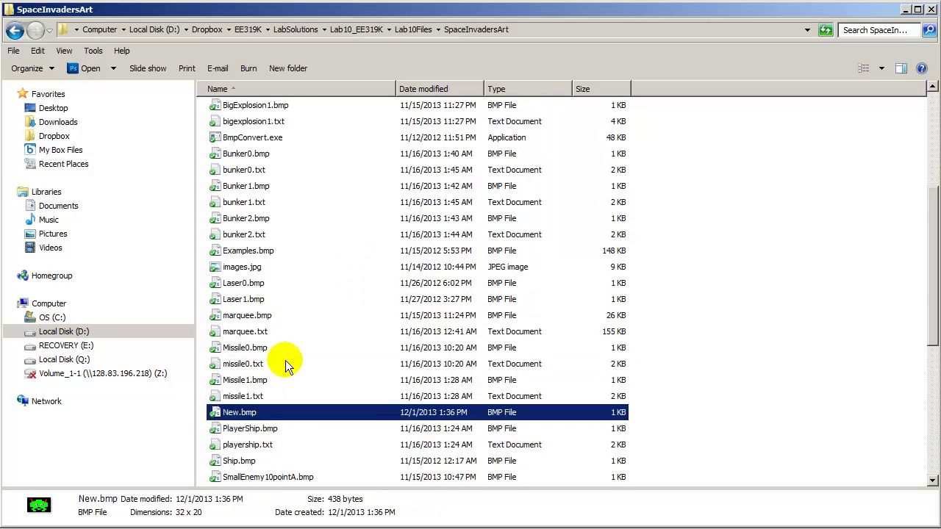
scroll(285, 360, "up", 2)
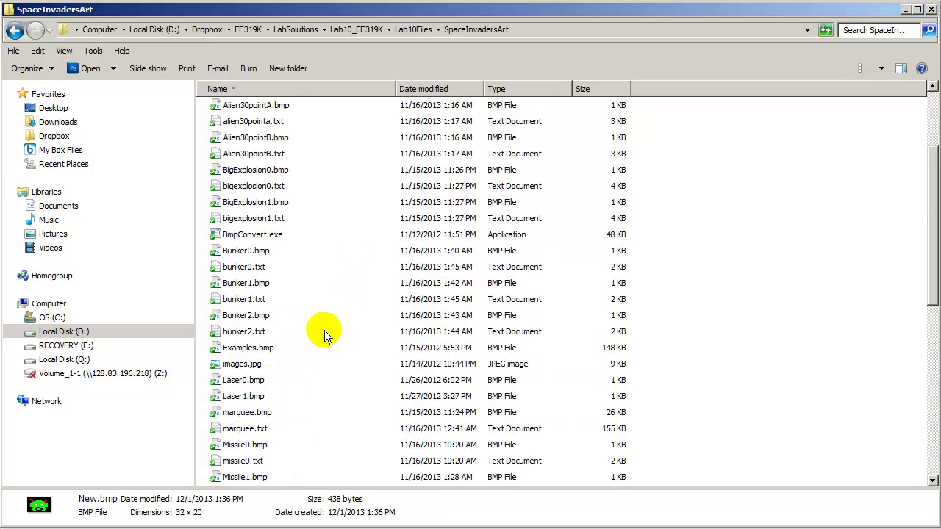
left_click(276, 234)
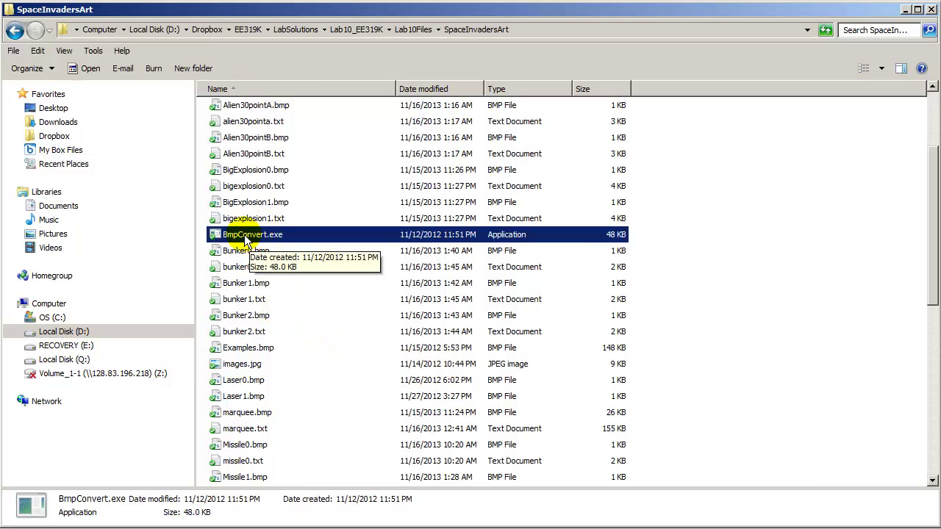
Run BmpConvert.exe on the file name New to generate New.txt.
double_click(244, 237)
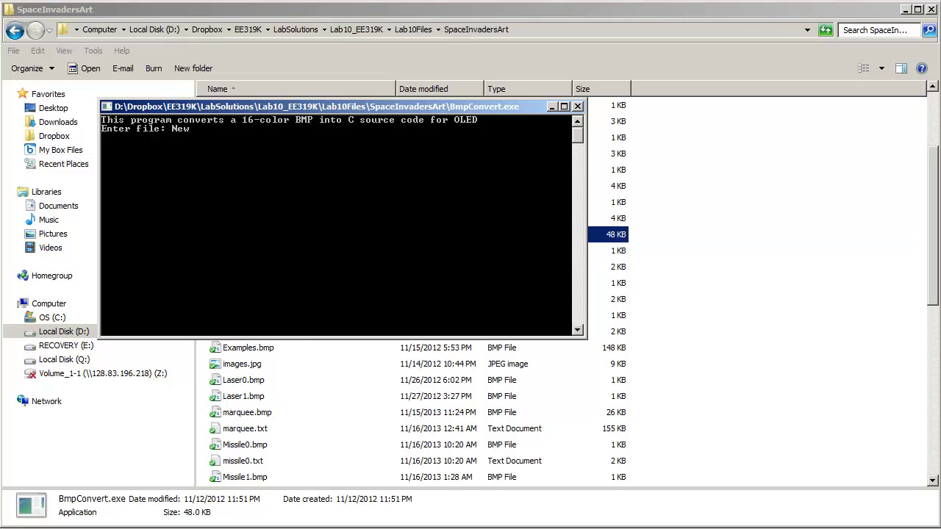
type("New")
key("Return")
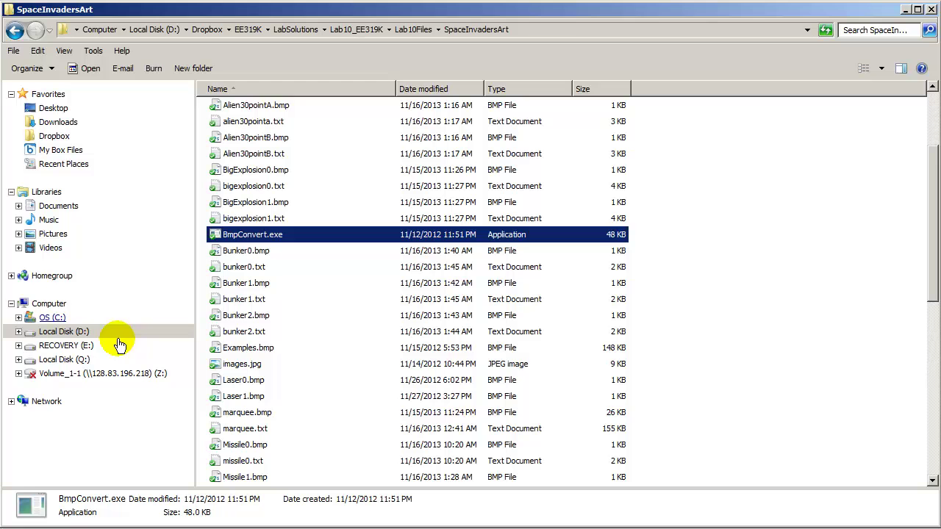
left_click(303, 331)
Open New.txt in Notepad, enlarge the window, select the whole New[] array, and return to µVision.
scroll(303, 333, "down", 2)
scroll(301, 331, "down", 1)
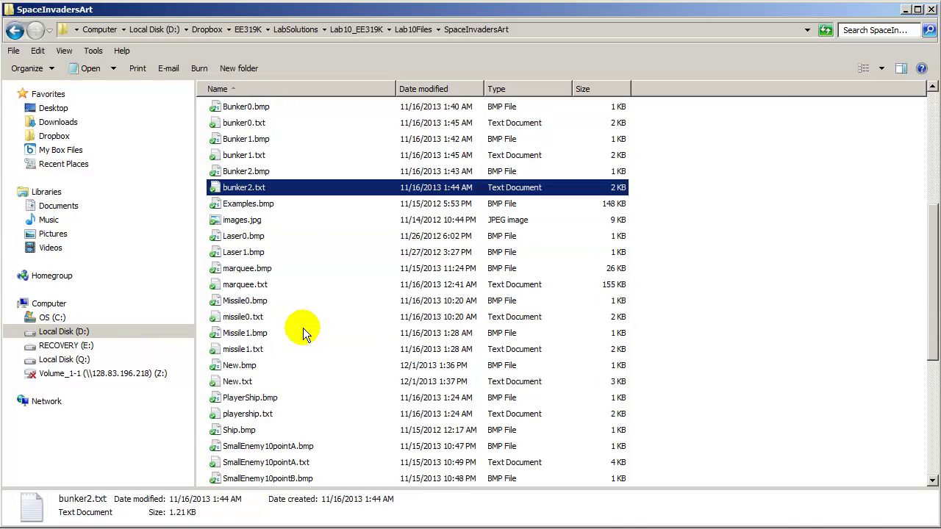
double_click(231, 384)
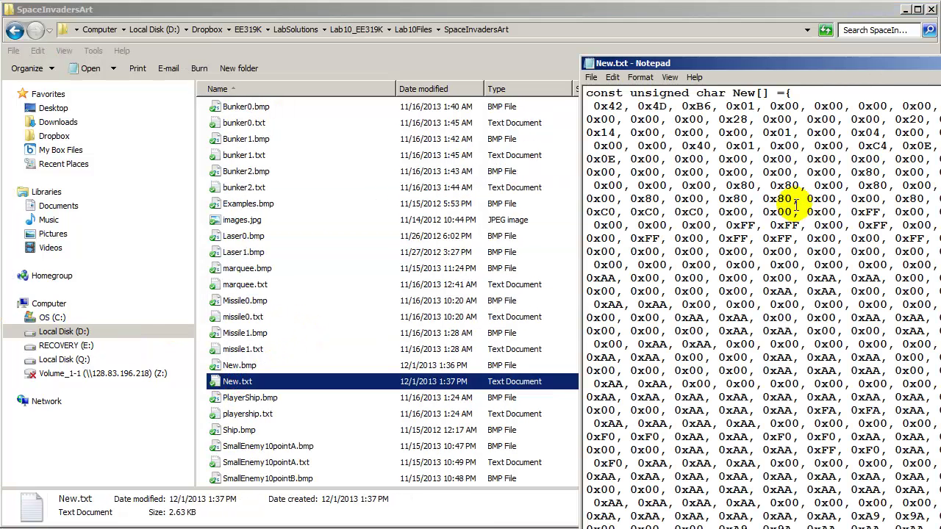
left_click_drag(868, 62, 274, 11)
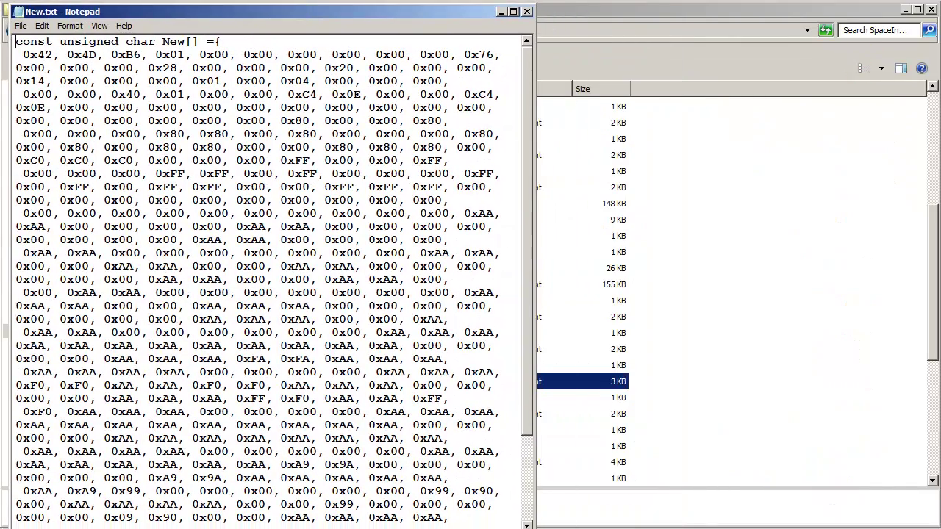
left_click_drag(535, 527, 935, 519)
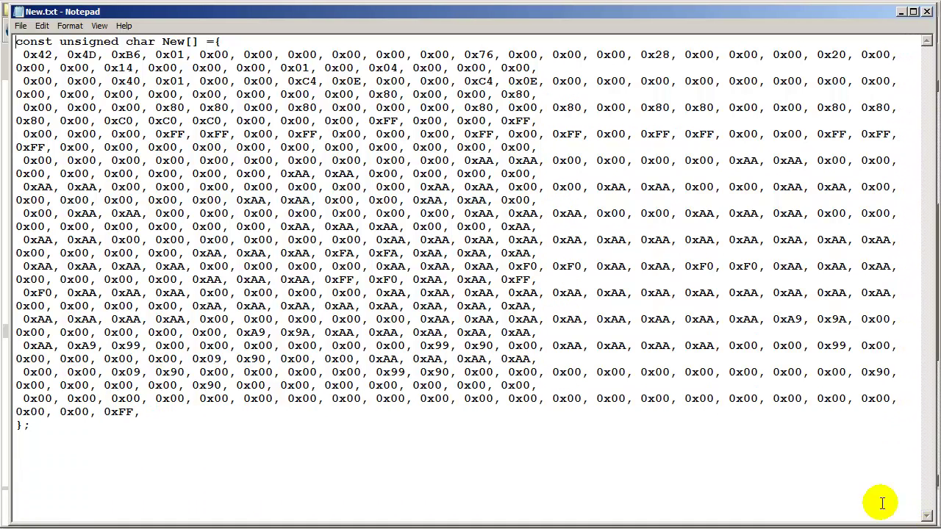
left_click(252, 161)
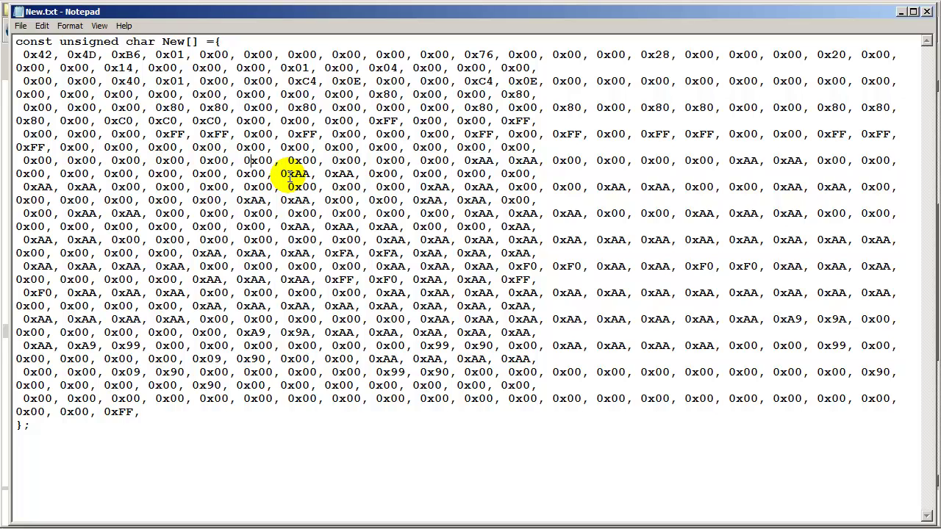
key("ctrl+a")
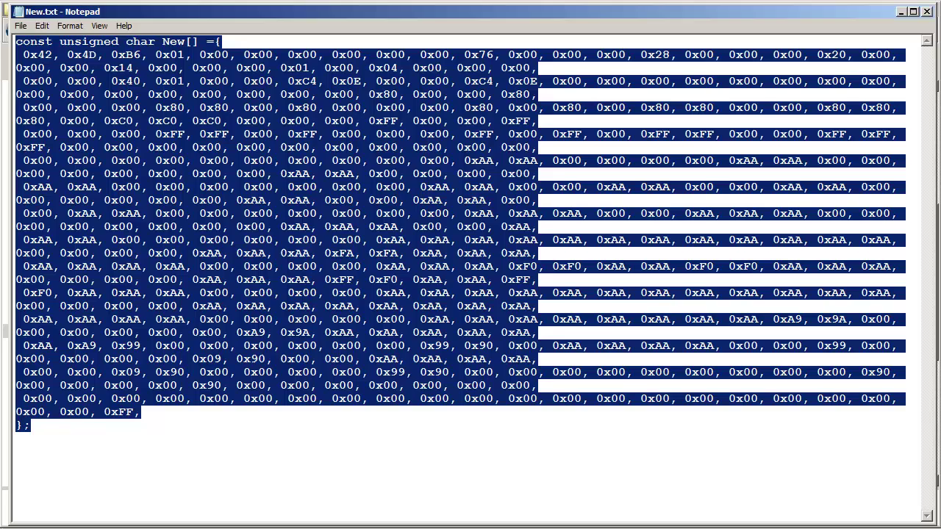
key("alt+Tab")
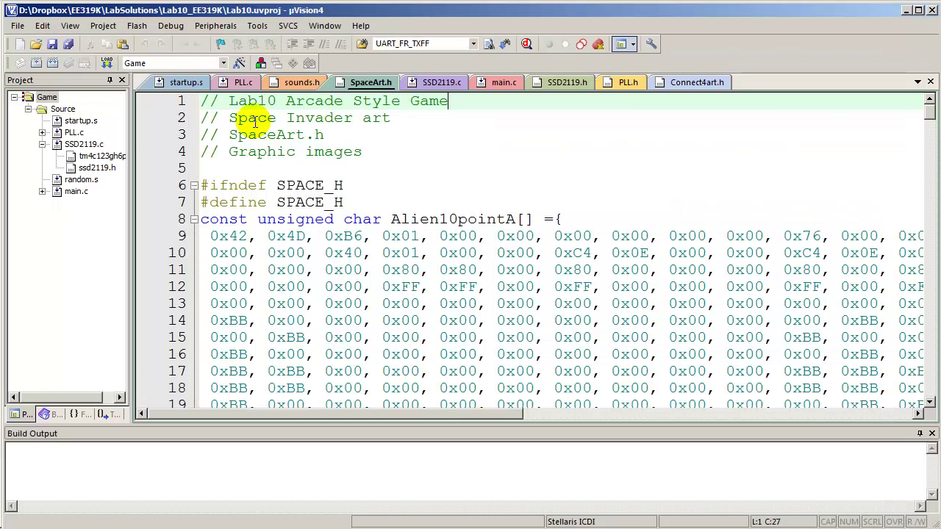
Paste the New[] array on a new line after #define SPACE_H in SpaceArt.h.
left_click(410, 202)
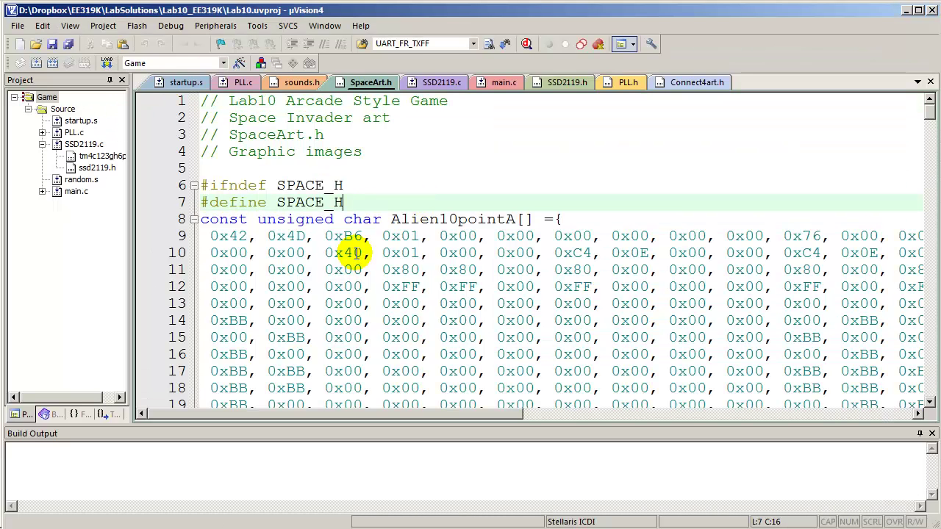
key("Return")
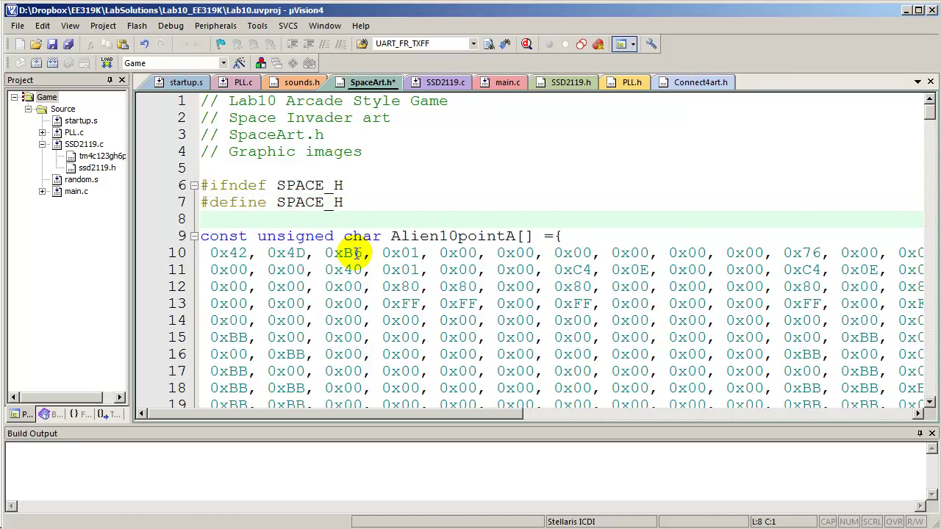
key("ctrl+v")
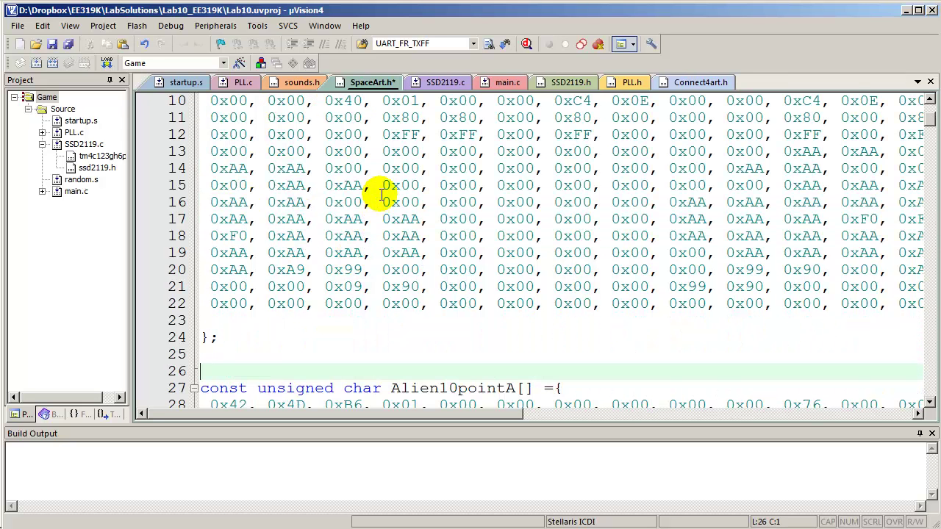
left_click(381, 189)
scroll(383, 194, "up", 3)
double_click(405, 219)
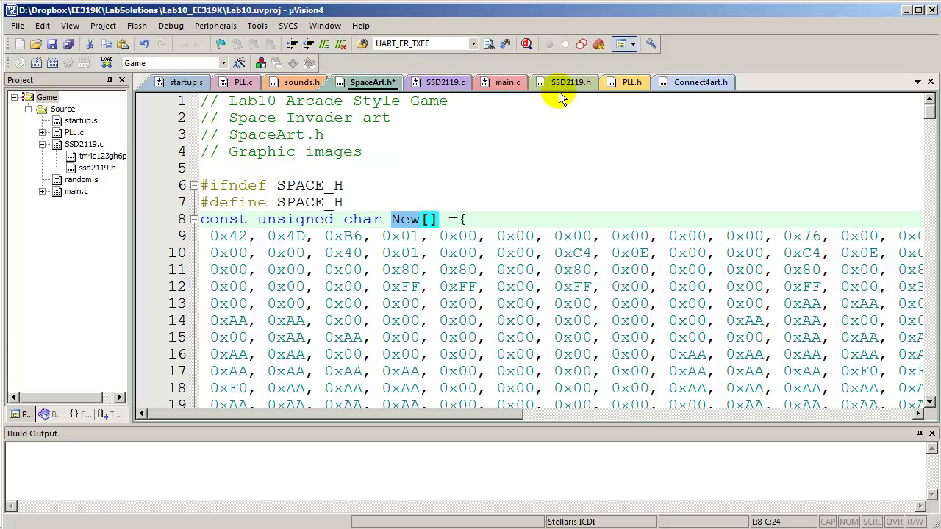
In main.c, copy the LCD_DrawBMP(Bunker0,20,200) line onto empty line 56.
left_click(507, 83)
scroll(476, 153, "up", 11)
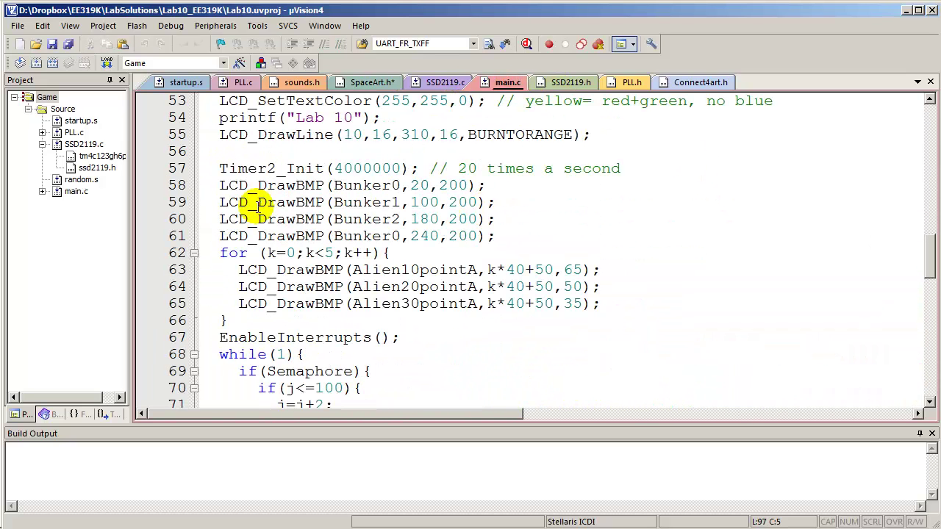
left_click_drag(182, 186, 180, 199)
key("ctrl+c")
left_click(181, 188)
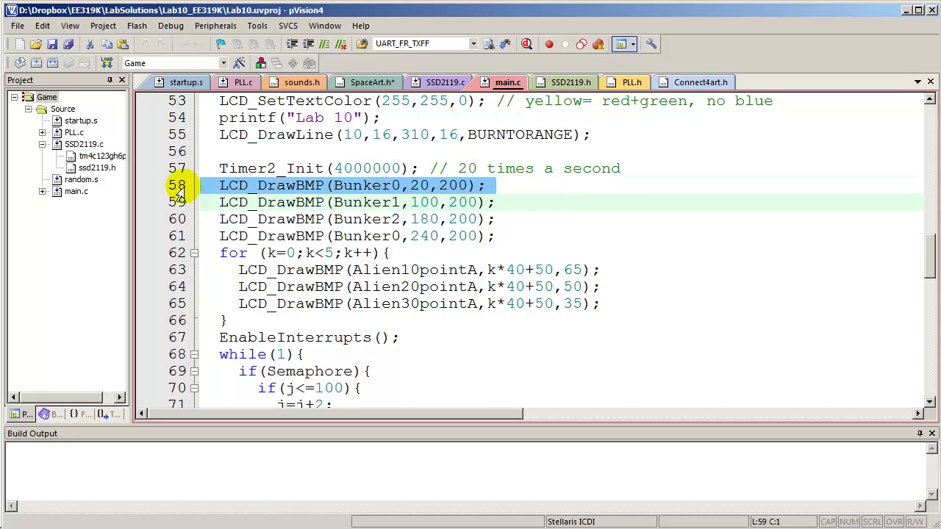
scroll(184, 189, "up", 3)
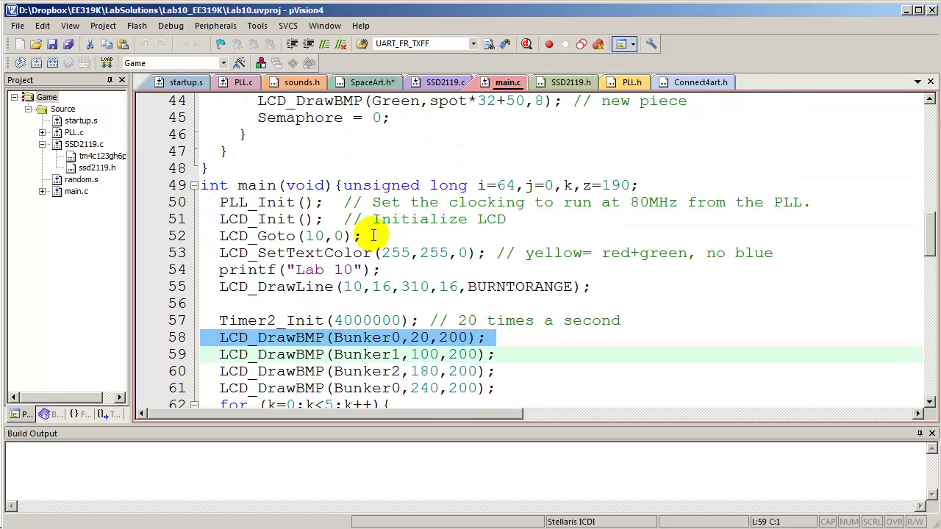
left_click(313, 303)
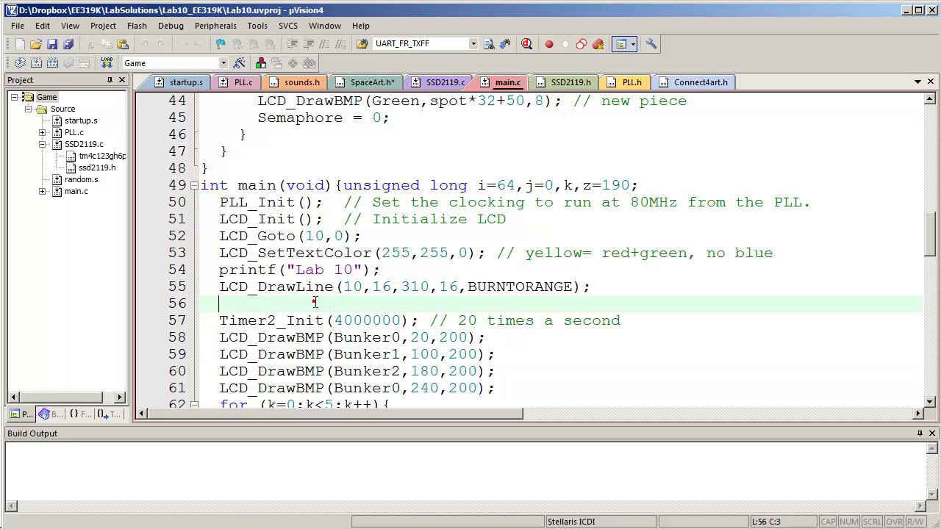
key("ctrl+v")
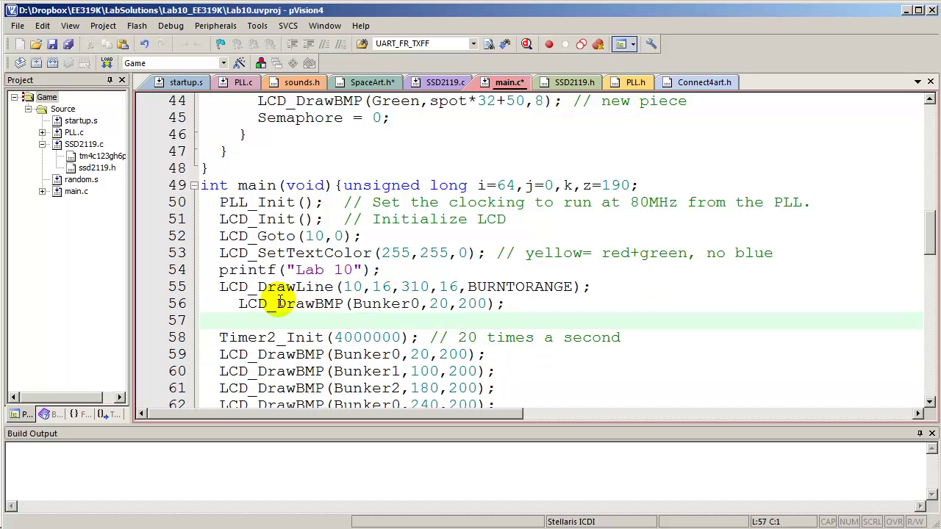
Change line 56 to LCD_DrawBMP(New,100,200), fix its indentation, and build the project.
left_click(373, 303)
double_click(374, 303)
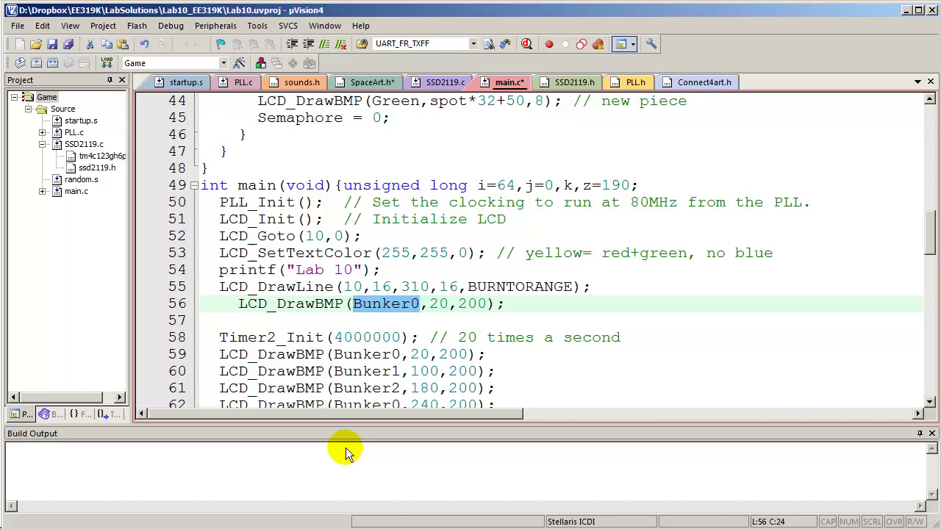
type("New")
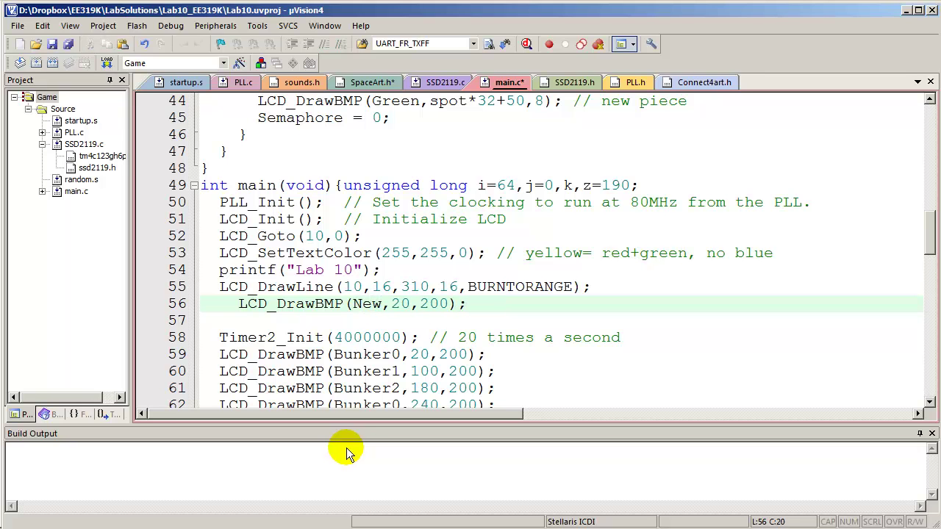
double_click(400, 304)
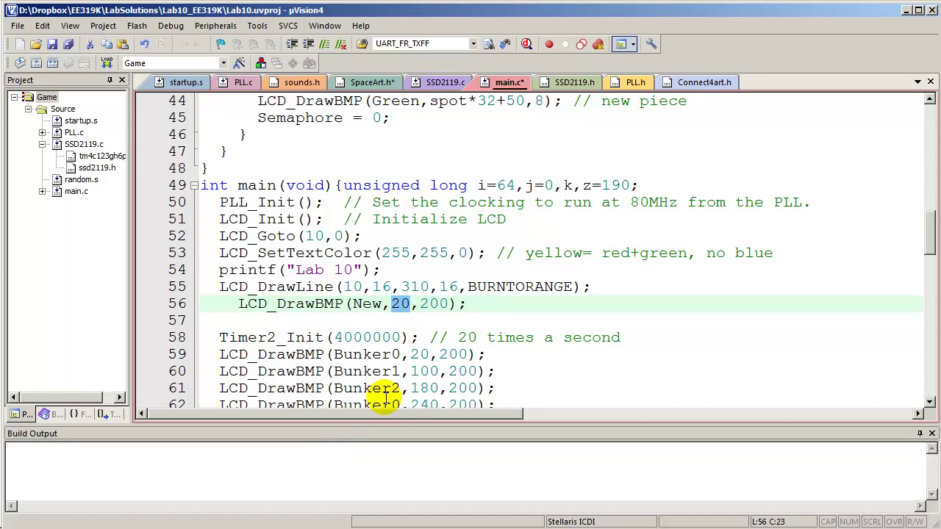
type("100")
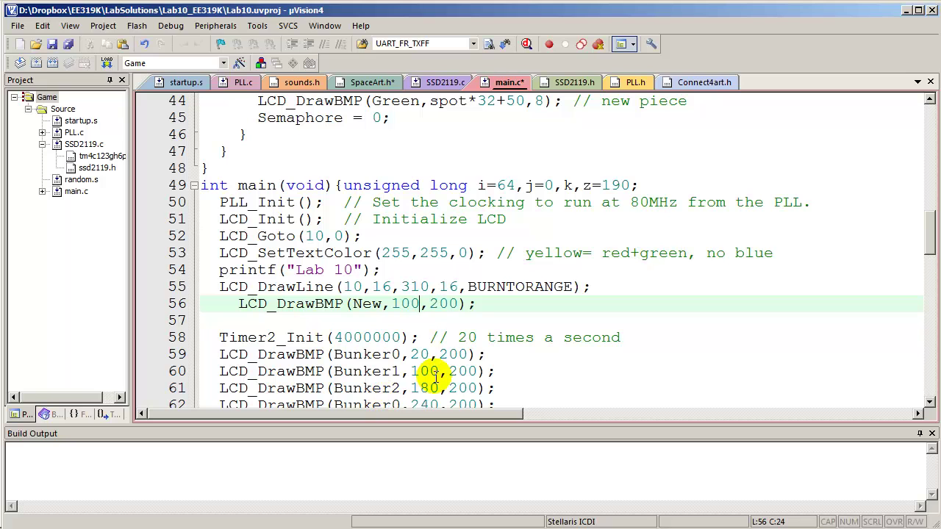
left_click(237, 304)
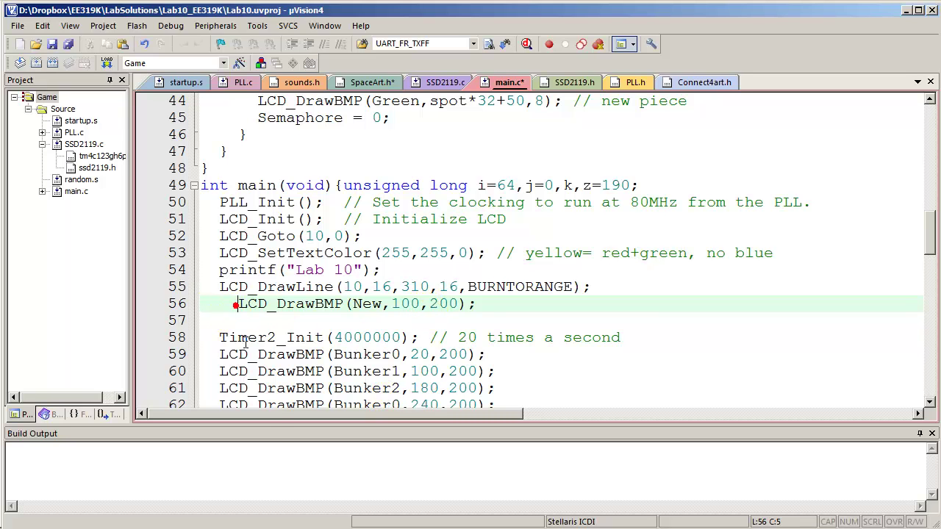
key("BackSpace")
key("BackSpace")
key("BackSpace")
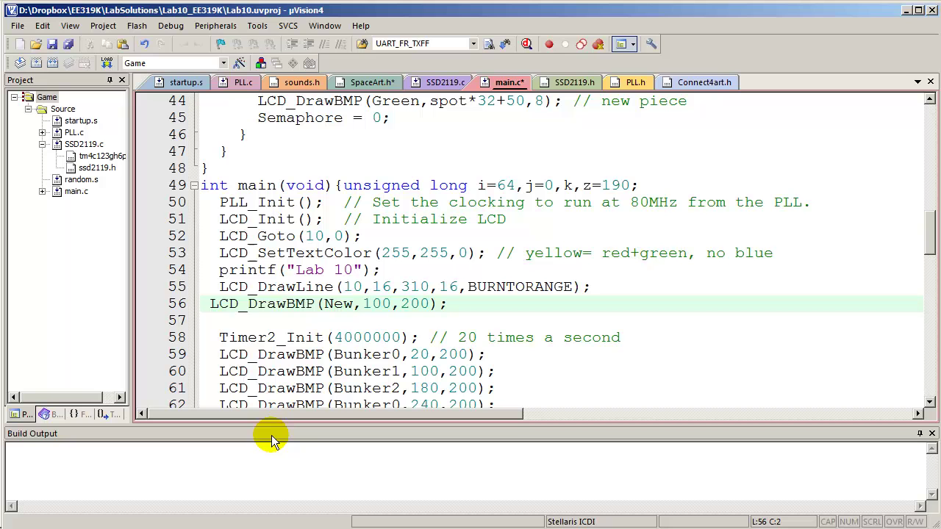
left_click(109, 28)
left_click(144, 222)
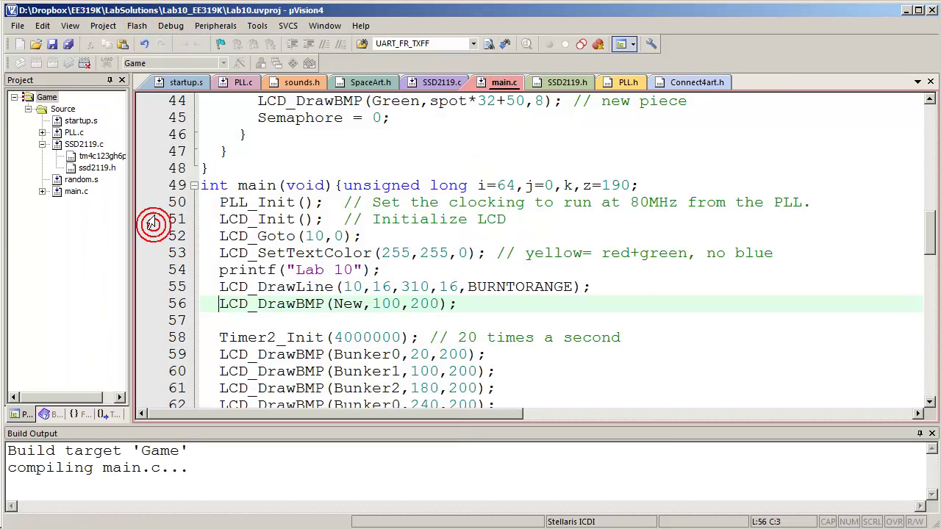